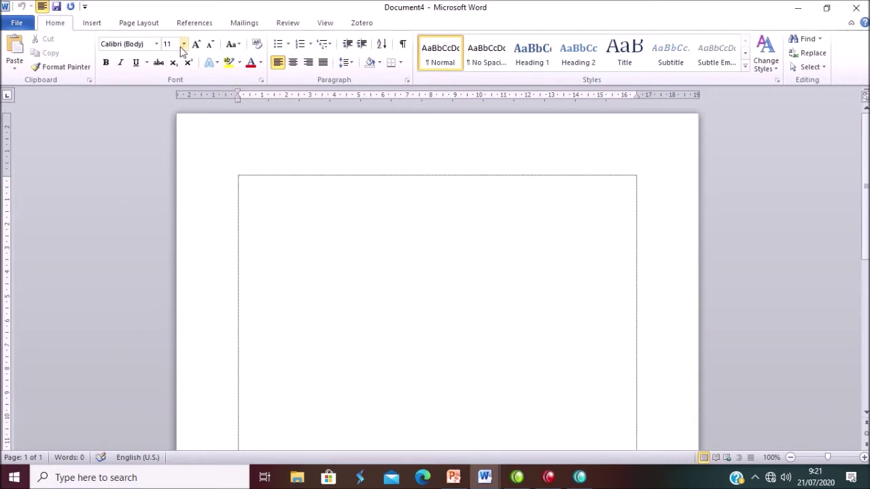
# Insert a Fill - Red, Accent 2, Matte Bevel WordArt and type 'BELAJAR MICROSOFT WORD'
pyautogui.click(94, 25)
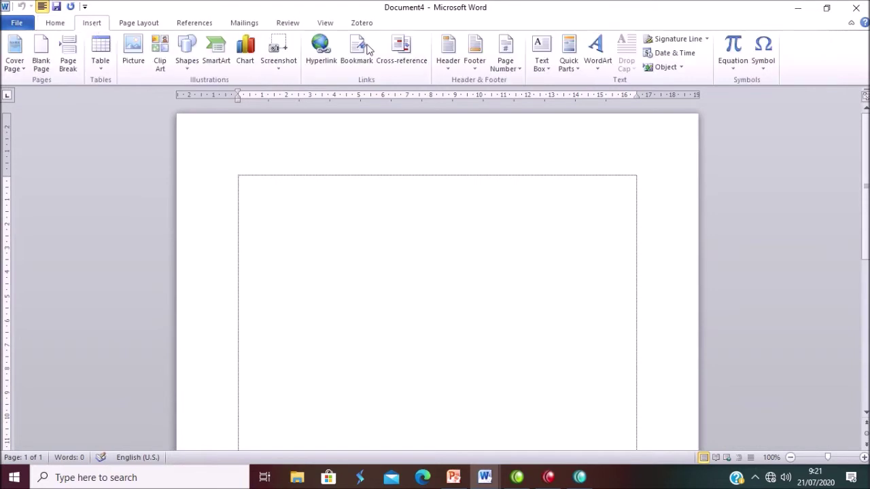
pyautogui.click(598, 70)
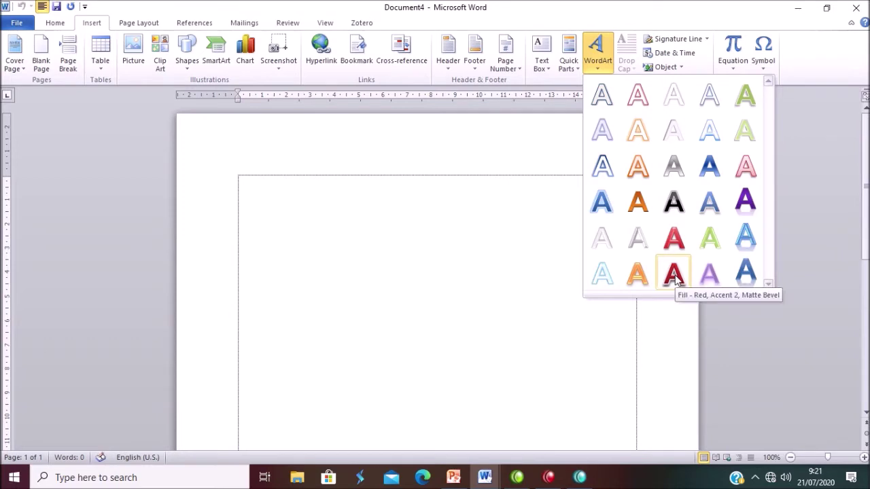
pyautogui.click(673, 274)
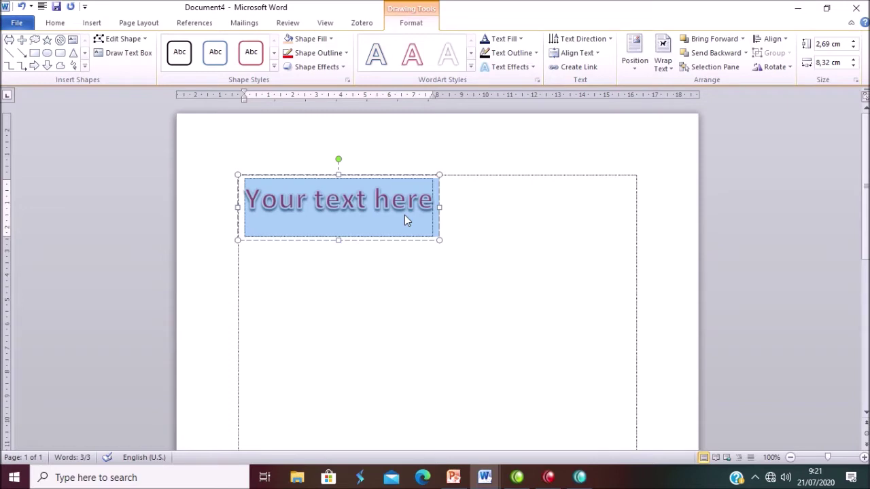
pyautogui.write('BE')
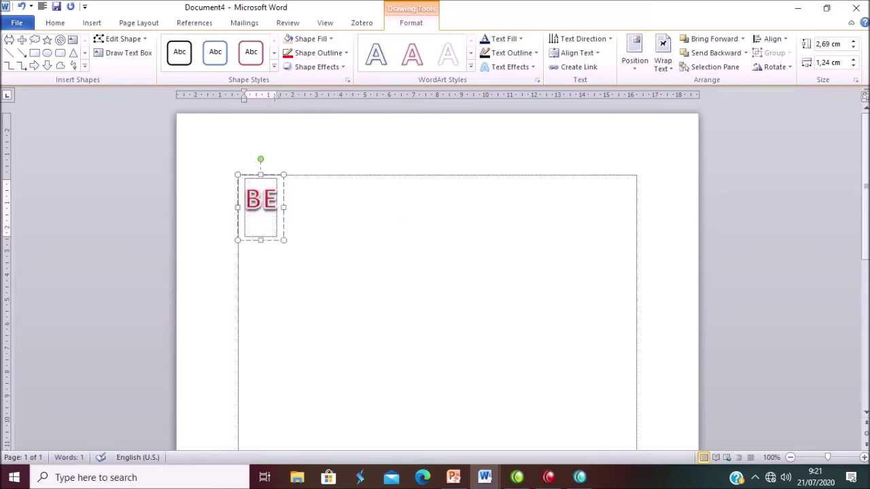
pyautogui.write('LAJAR M')
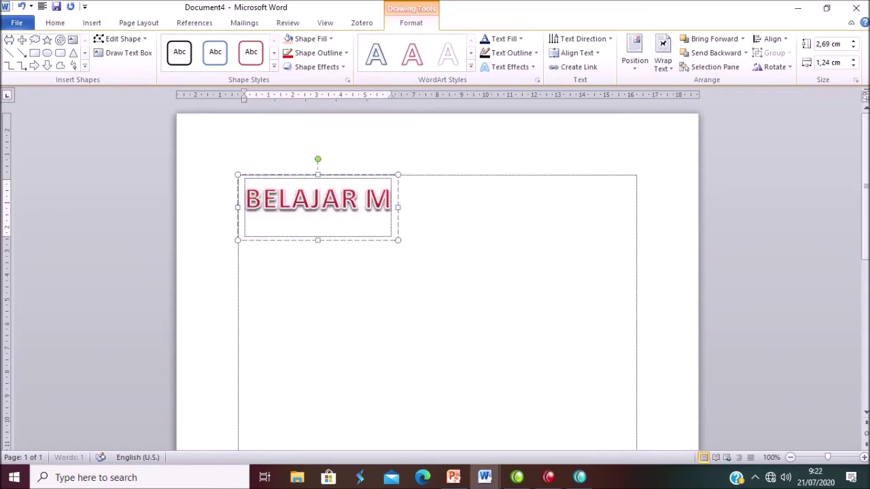
pyautogui.write('ICROSOF')
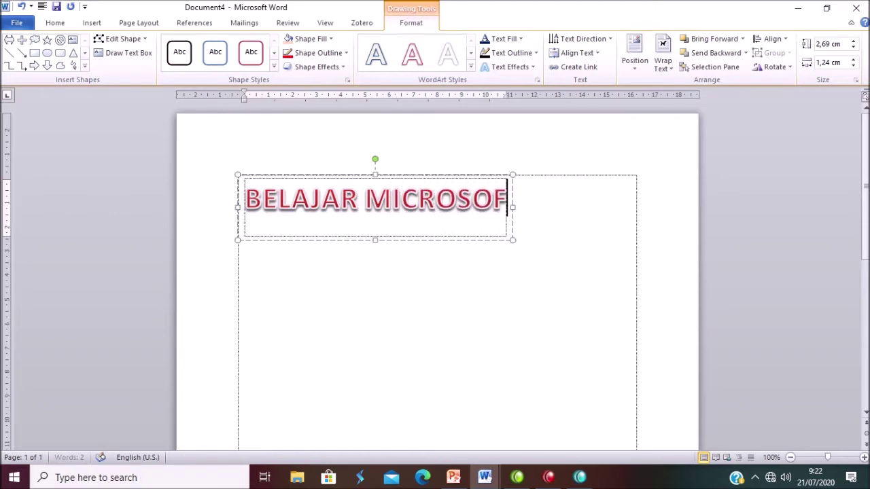
pyautogui.write('T WORD')
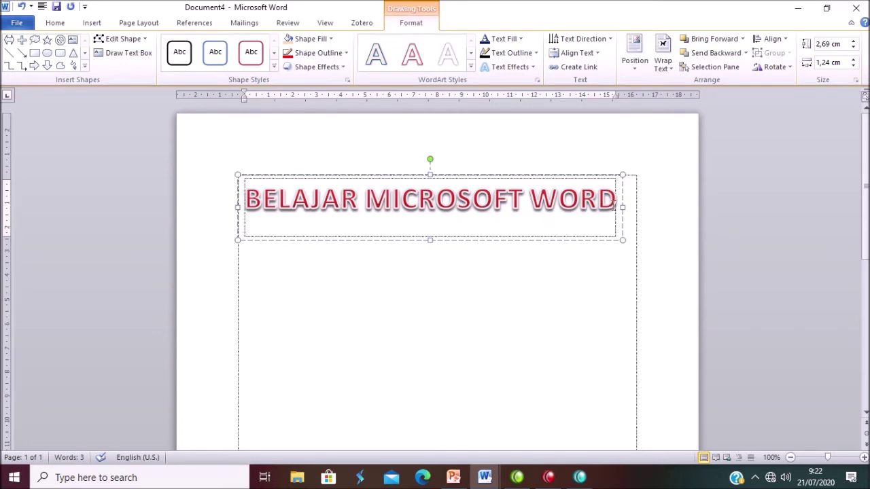
# Select the whole 'BELAJAR MICROSOFT WORD' WordArt text
pyautogui.moveTo(616, 206); pyautogui.dragTo(316, 209)
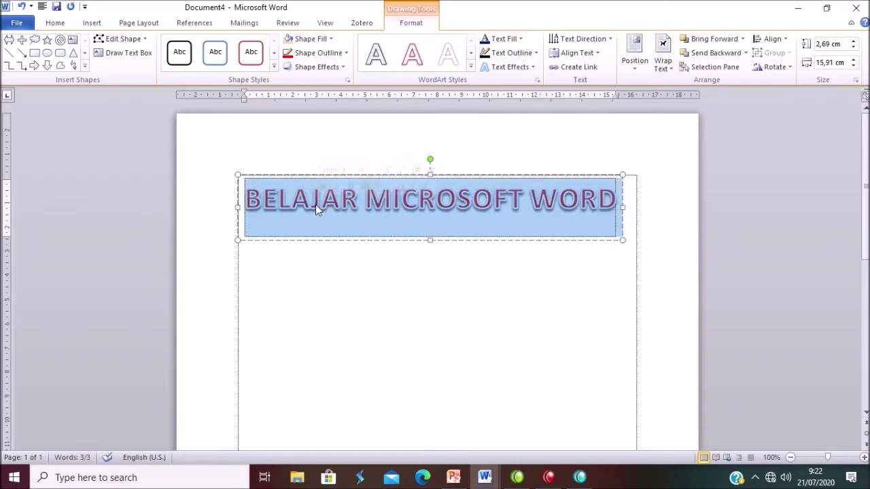
# Give the WordArt text a Yellow fill and a Dark Blue outline
pyautogui.click(522, 38)
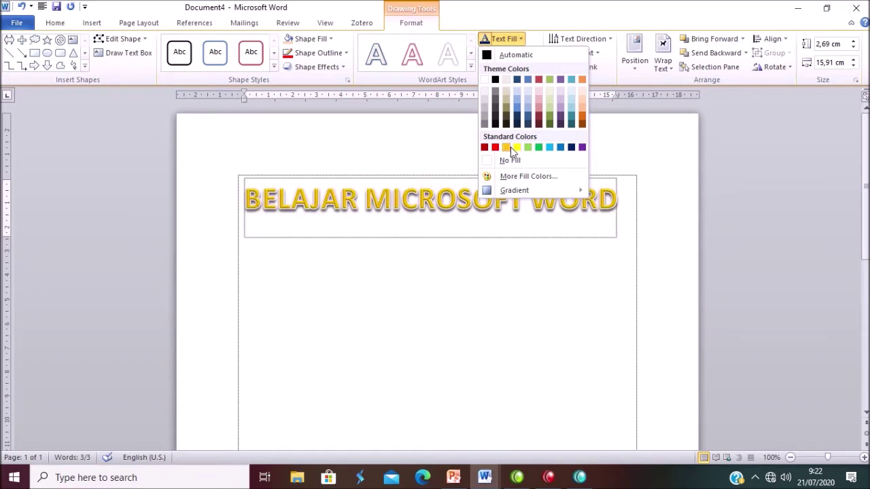
pyautogui.click(516, 147)
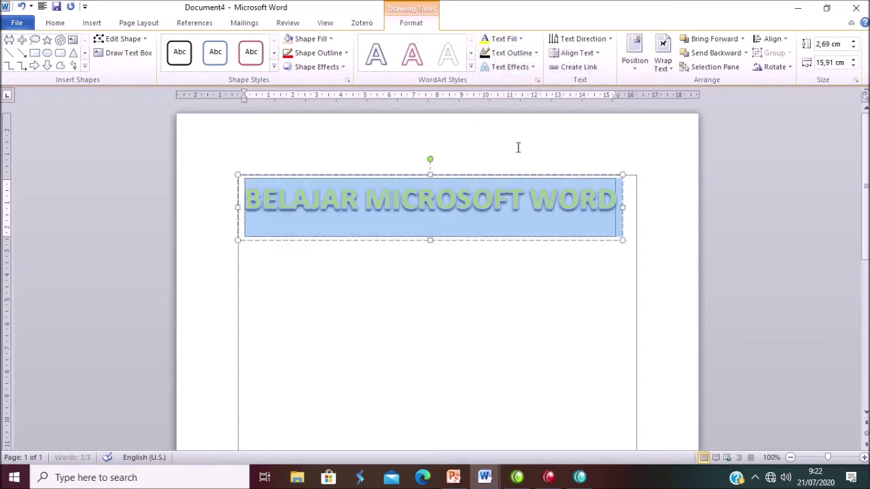
pyautogui.click(536, 53)
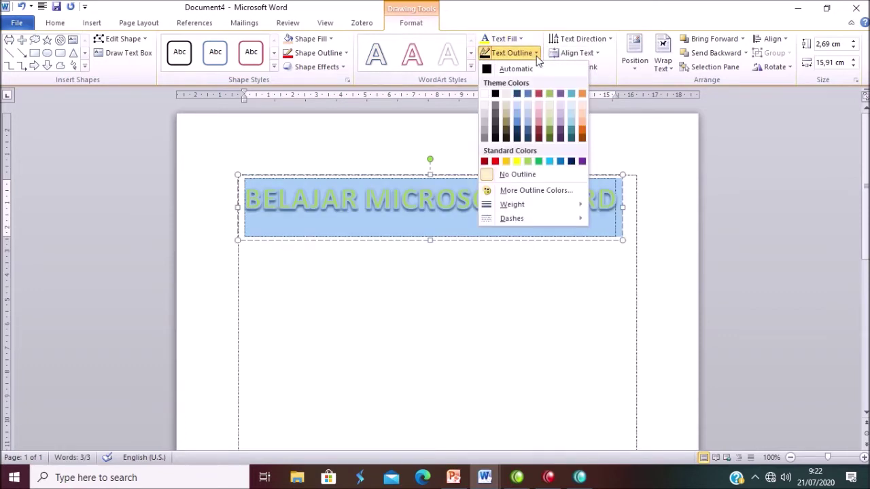
pyautogui.click(571, 162)
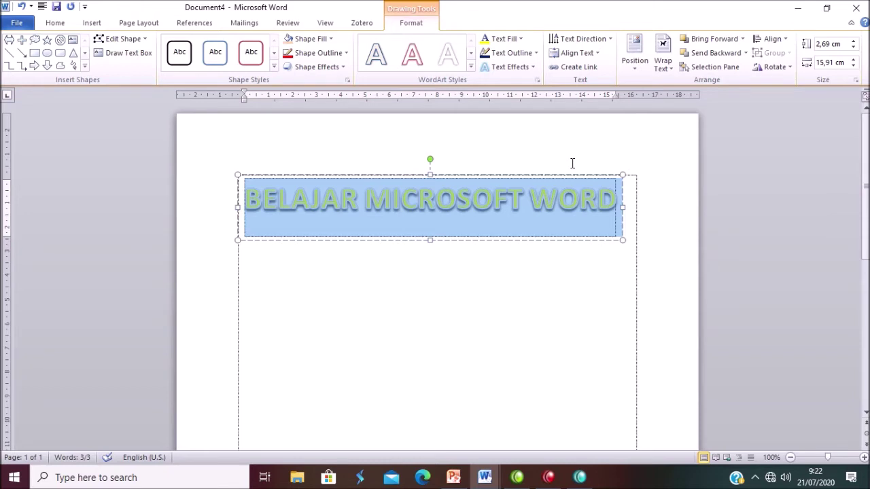
pyautogui.click(593, 201)
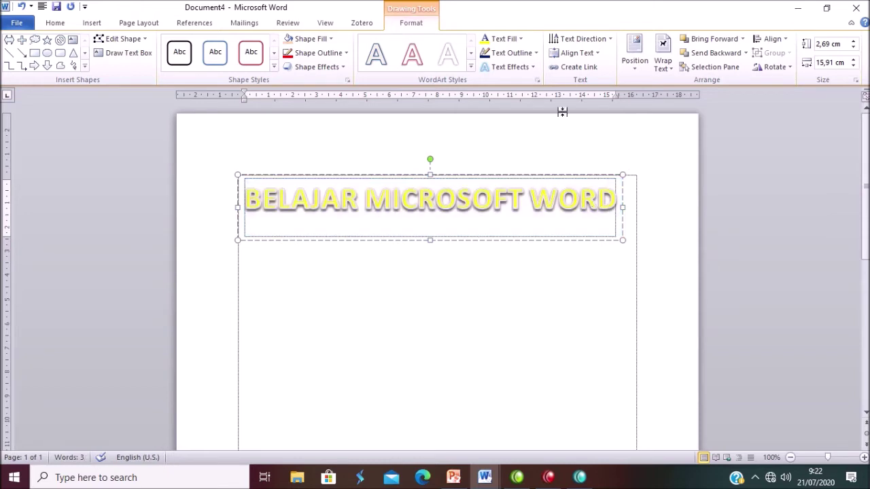
# Warp the WordArt text with the Inflate Bottom transform effect
pyautogui.click(535, 67)
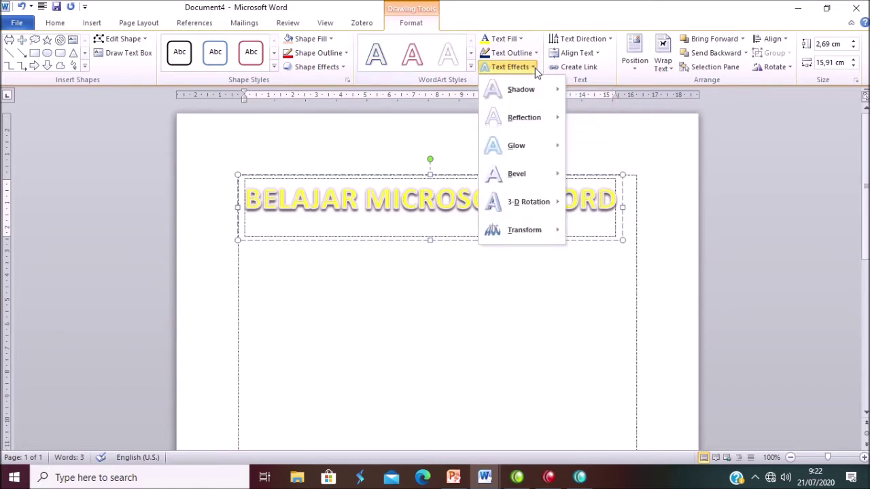
pyautogui.moveTo(537, 233)
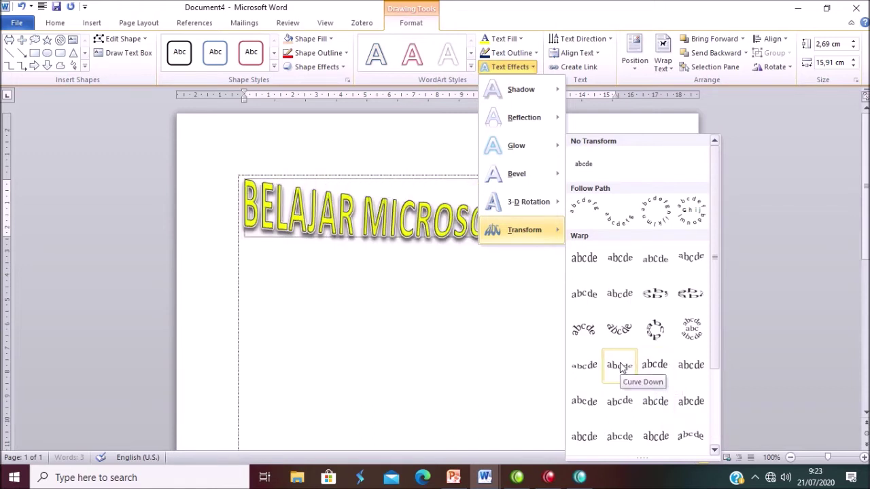
pyautogui.click(665, 436)
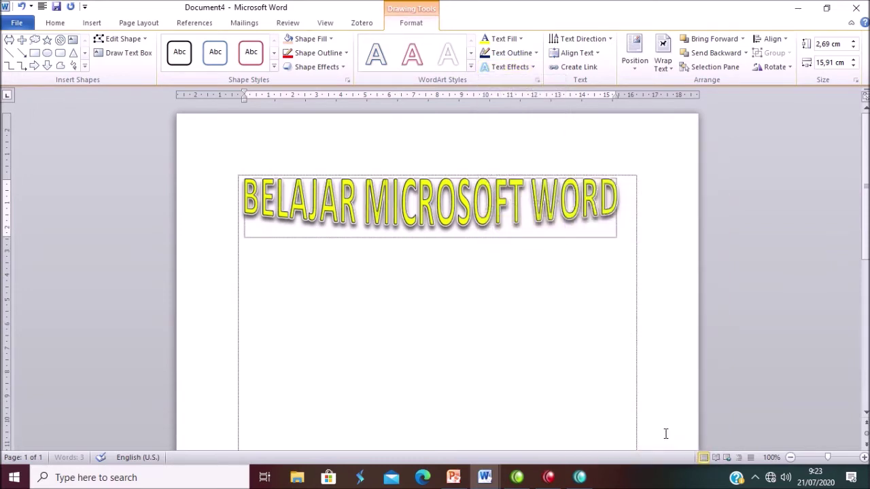
# Nudge the WordArt box right and down and stretch it from its bottom edge
pyautogui.click(503, 243)
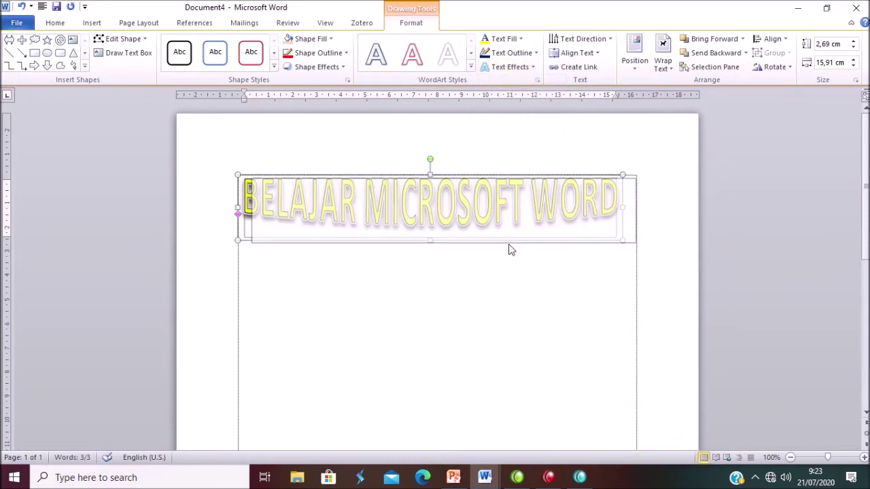
pyautogui.moveTo(508, 244); pyautogui.dragTo(508, 244)
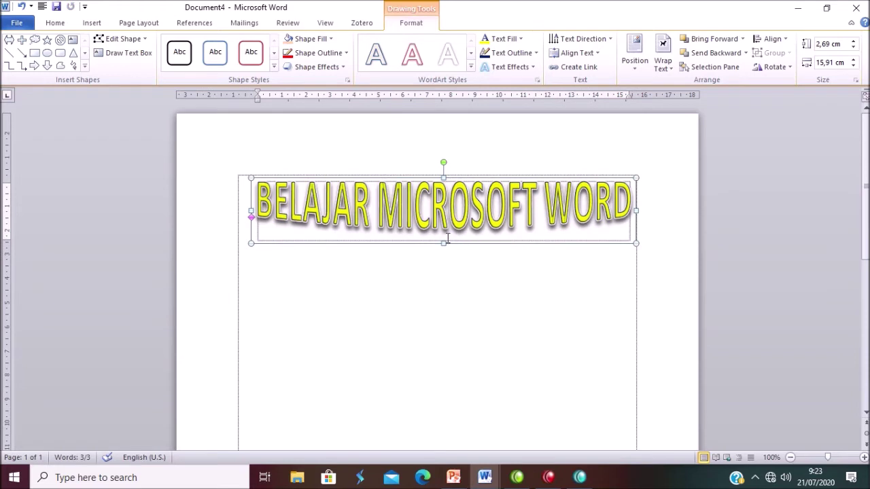
pyautogui.moveTo(443, 243); pyautogui.dragTo(445, 253)
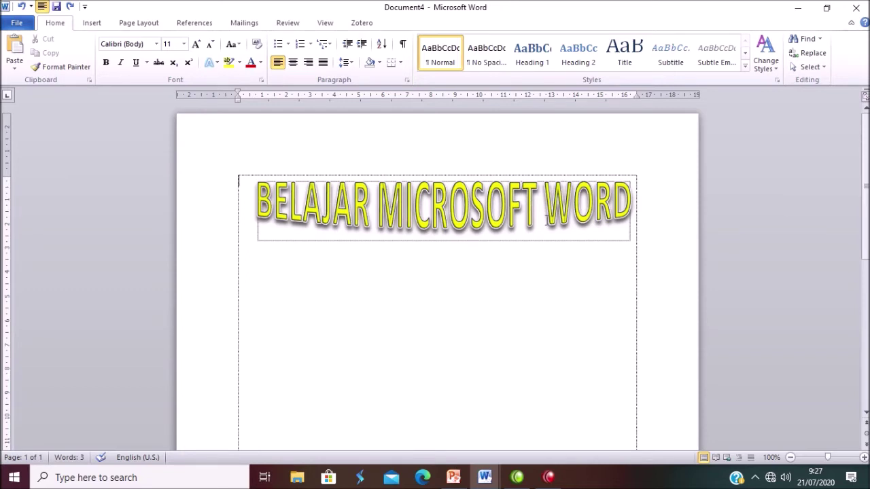
# Apply the gold style from the WordArt Styles gallery to the title
pyautogui.click(547, 219)
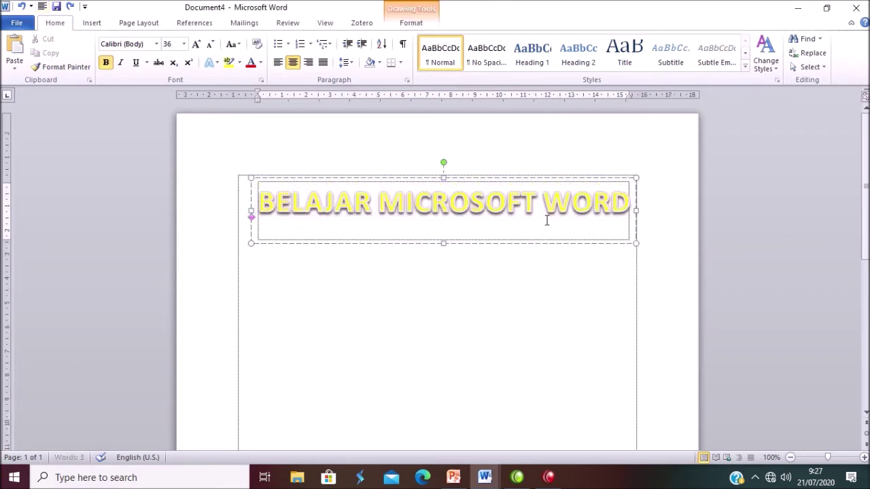
pyautogui.click(415, 25)
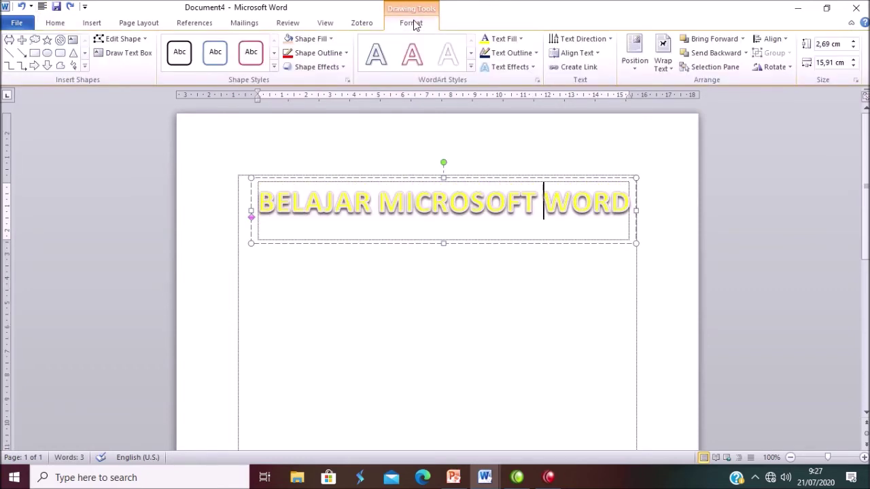
pyautogui.click(472, 69)
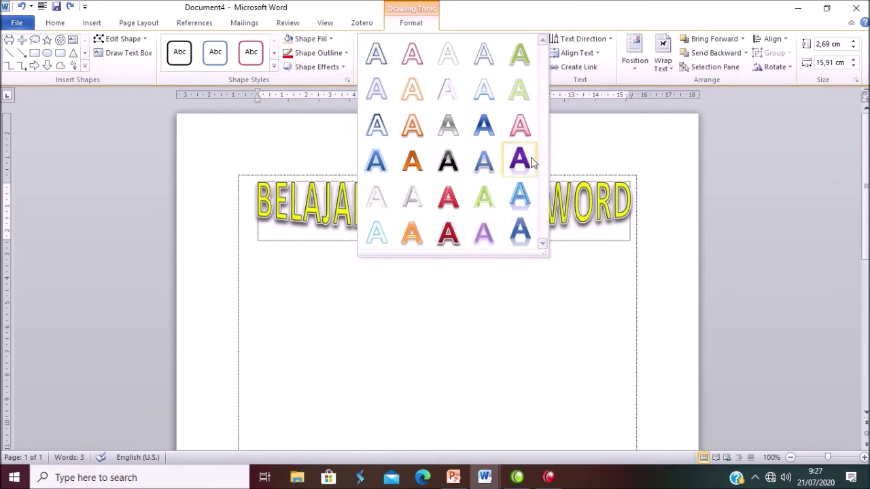
pyautogui.click(488, 133)
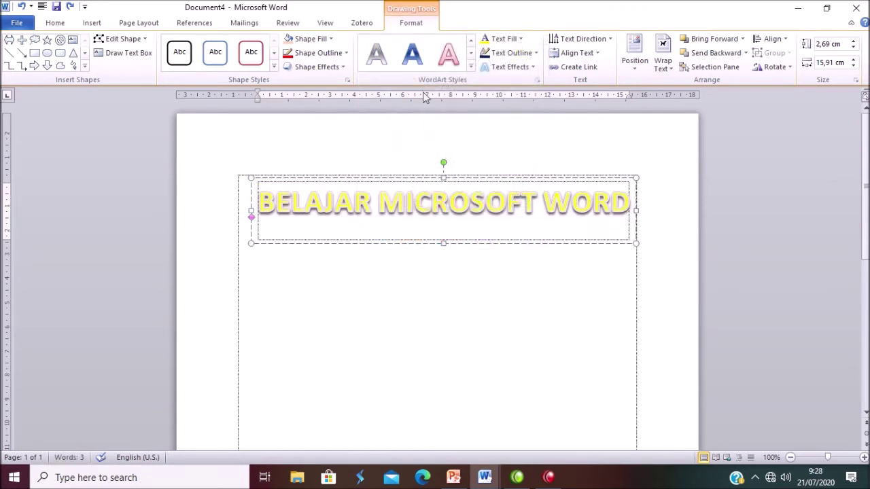
# Apply the light blue shape style to the WordArt box, then fill it with Green
pyautogui.click(274, 70)
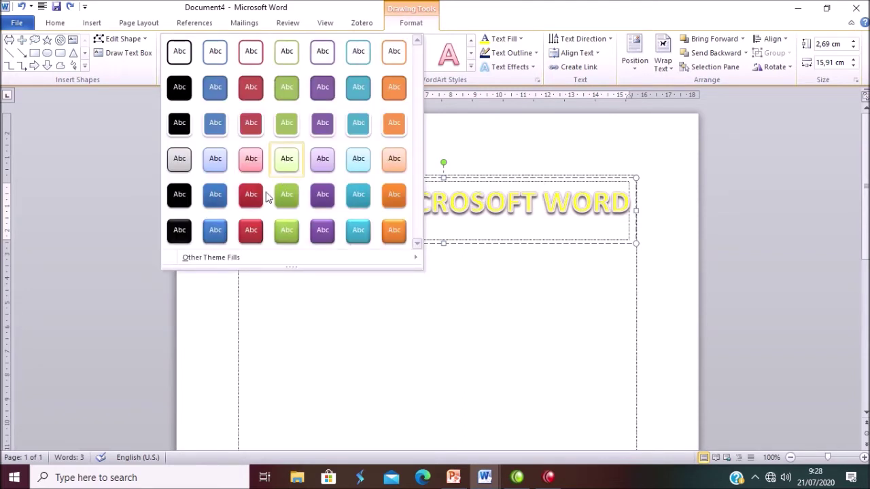
pyautogui.click(356, 164)
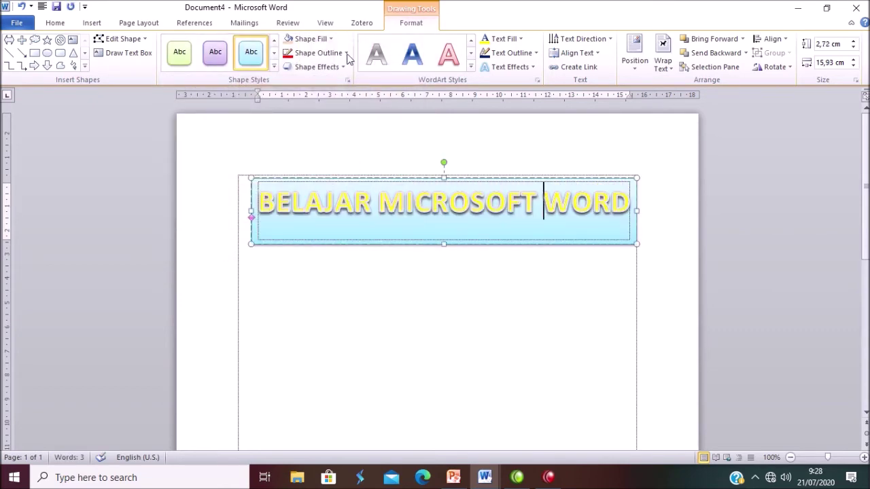
pyautogui.click(331, 39)
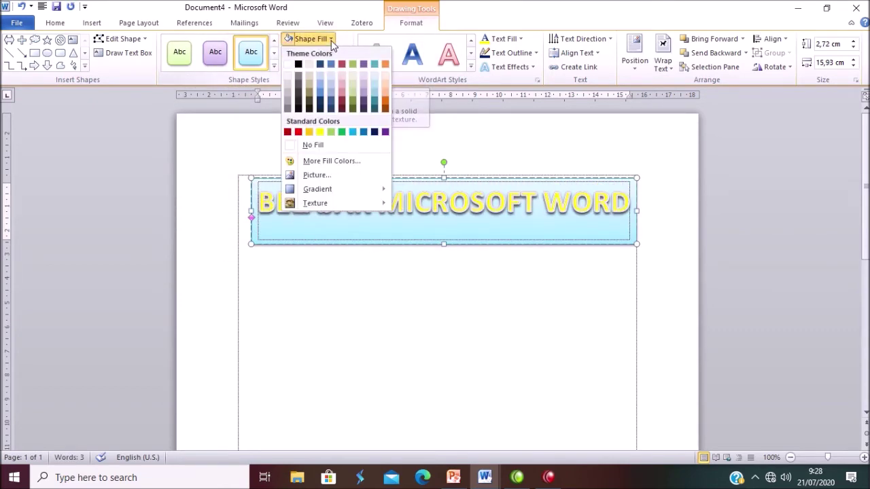
pyautogui.click(341, 132)
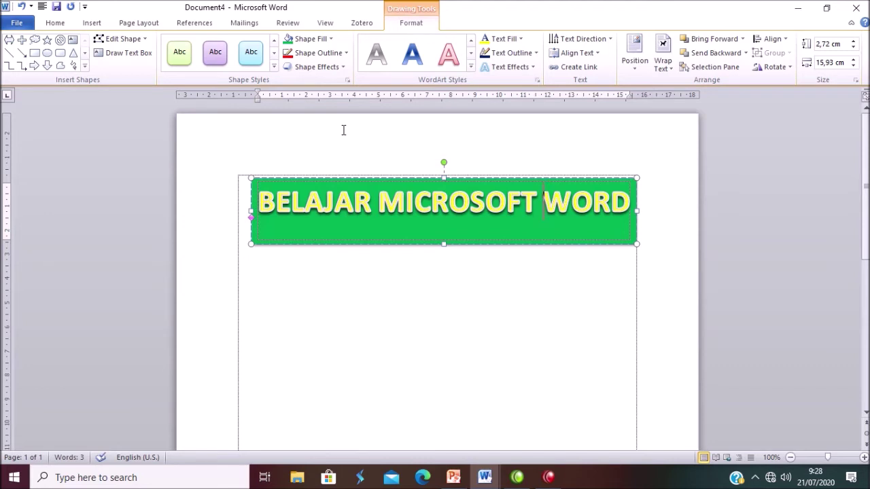
pyautogui.click(347, 53)
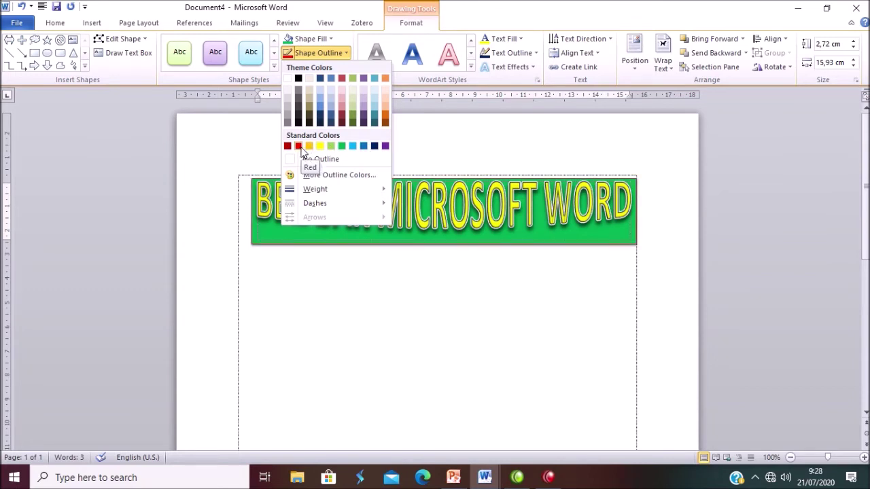
pyautogui.click(332, 286)
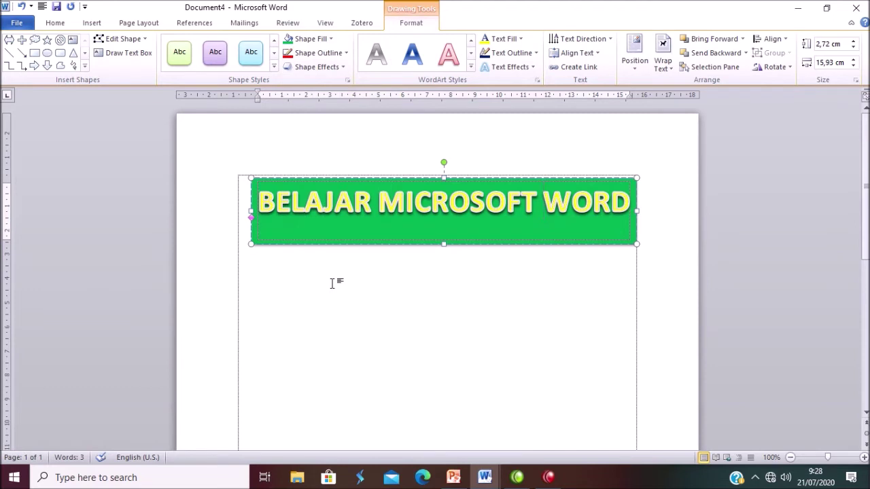
# Try the 90° and 270° text rotations on the WordArt, then set it back to Horizontal
pyautogui.click(608, 41)
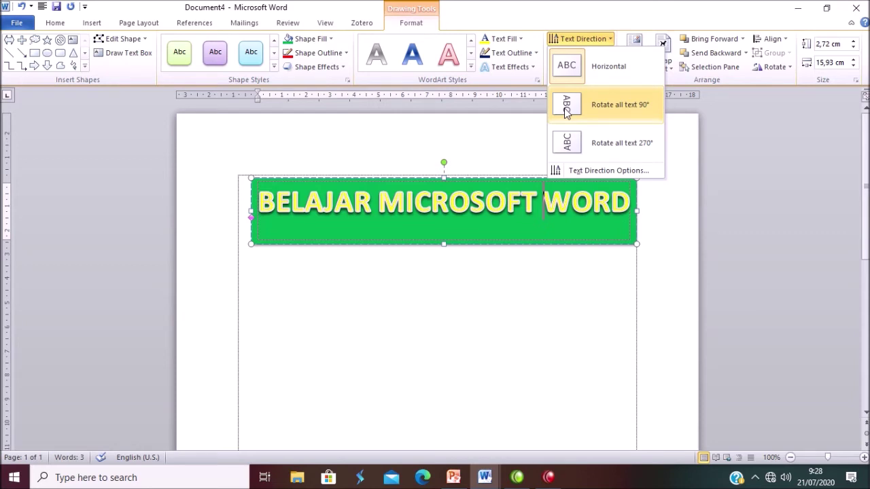
pyautogui.click(565, 109)
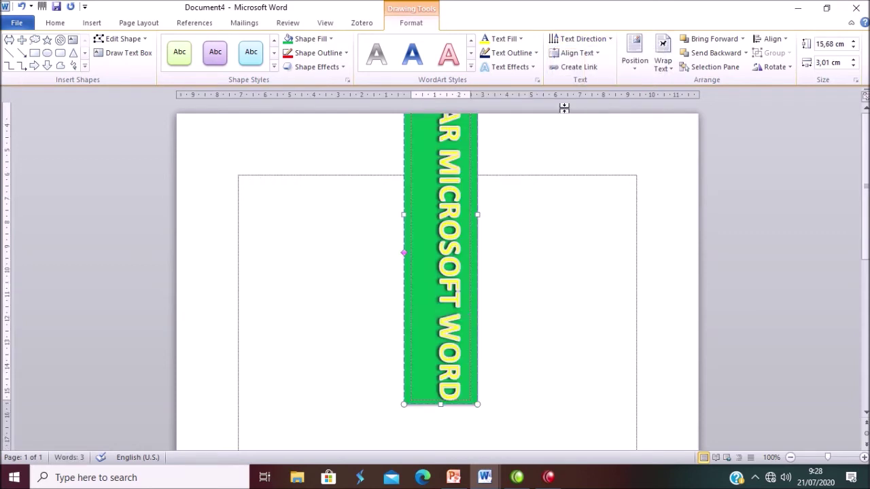
pyautogui.click(609, 41)
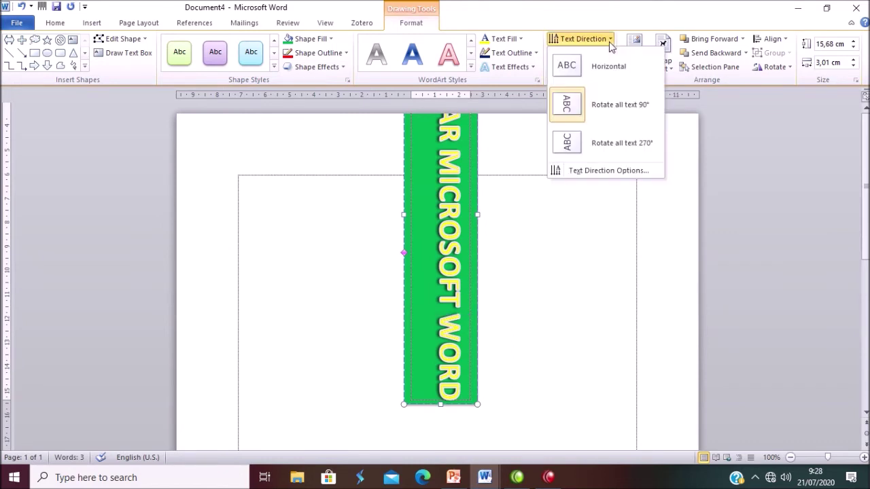
pyautogui.click(596, 145)
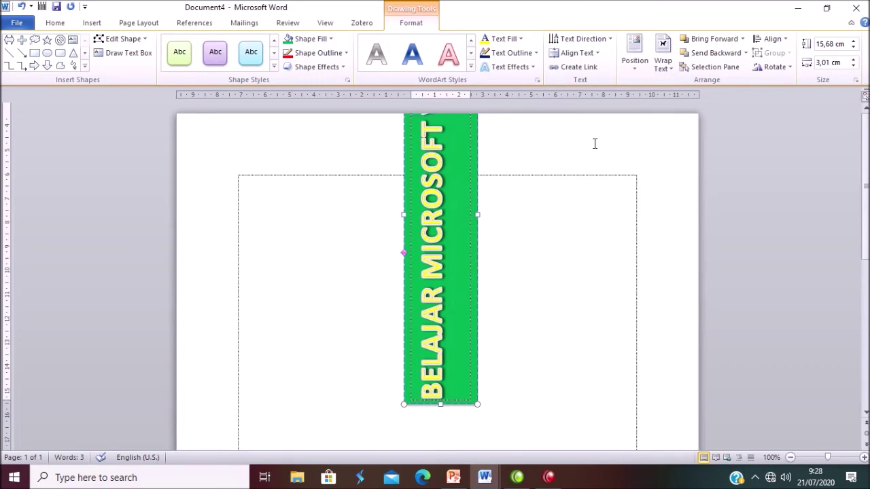
pyautogui.click(611, 41)
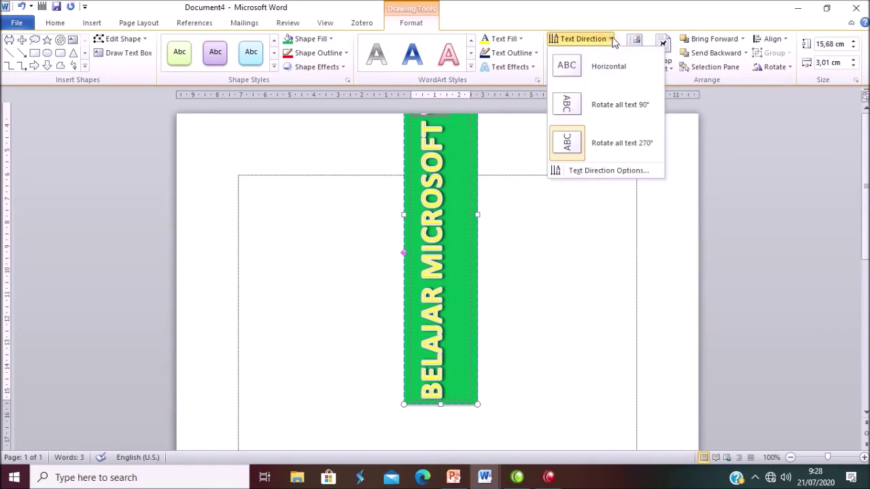
pyautogui.click(606, 63)
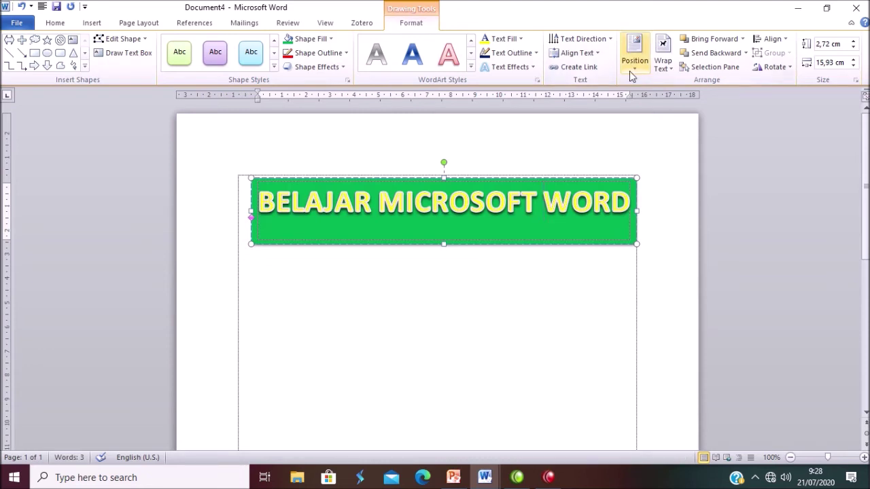
# Position the banner top centre with text wrapping, then start a new blank document
pyautogui.click(632, 72)
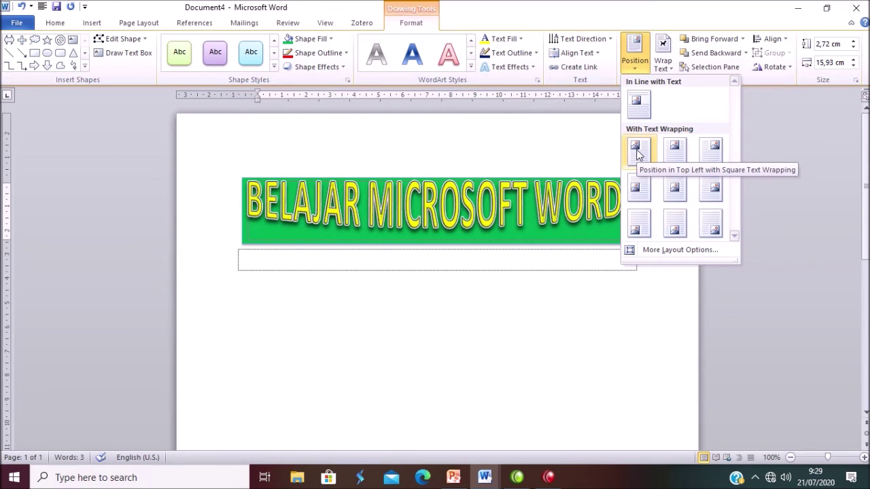
pyautogui.click(671, 155)
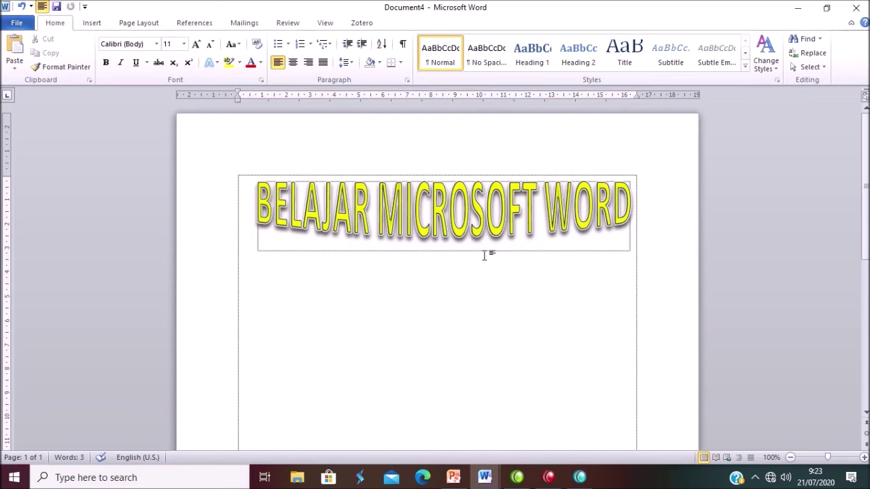
pyautogui.hotkey('ctrl', 'n')
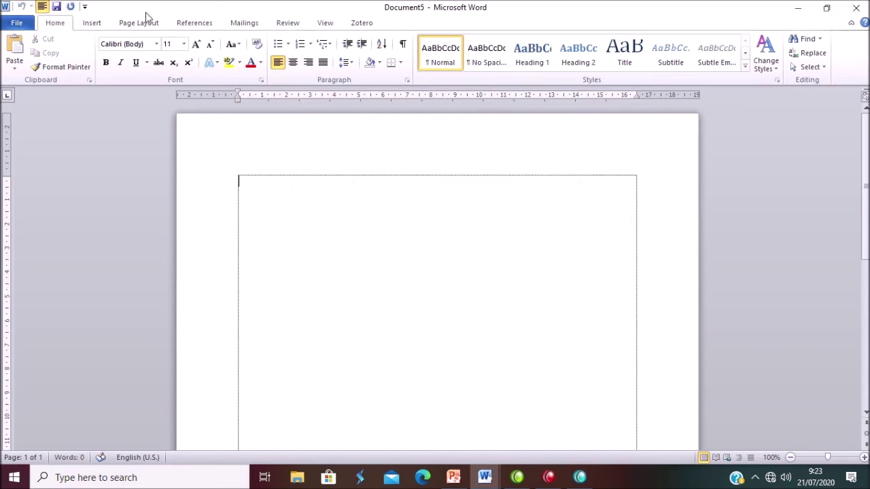
# Insert the Motion cover page with the train photo into Document5
pyautogui.click(98, 23)
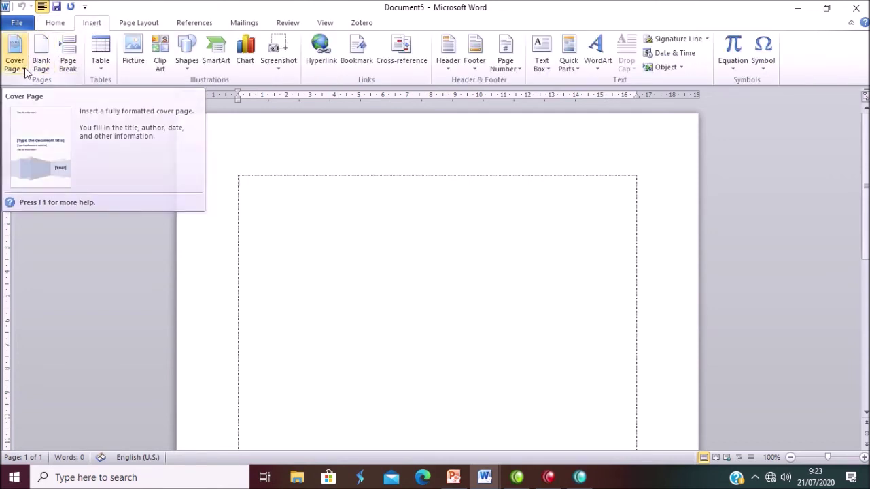
pyautogui.click(27, 71)
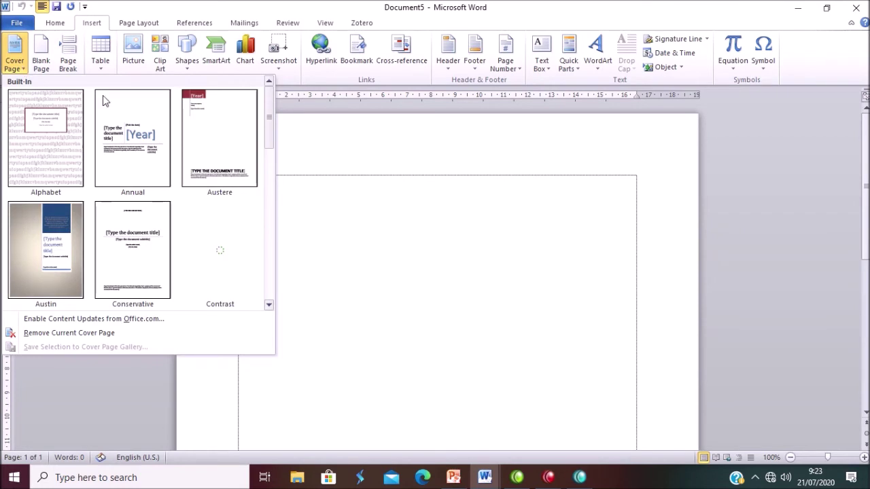
pyautogui.moveTo(269, 139); pyautogui.dragTo(272, 189)
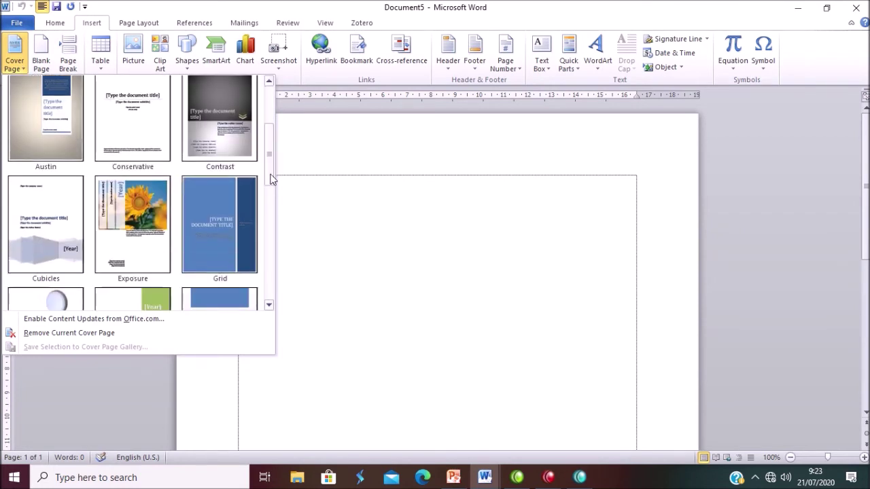
pyautogui.moveTo(270, 178); pyautogui.dragTo(271, 233)
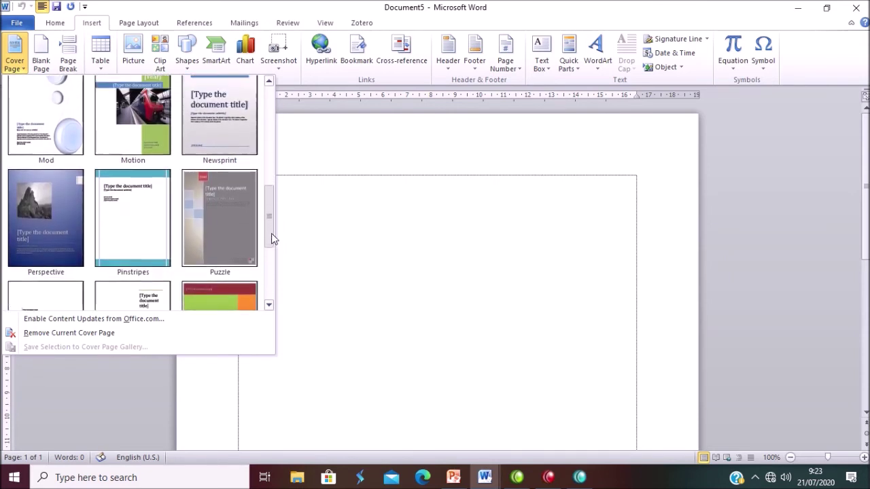
pyautogui.moveTo(271, 233); pyautogui.dragTo(270, 215)
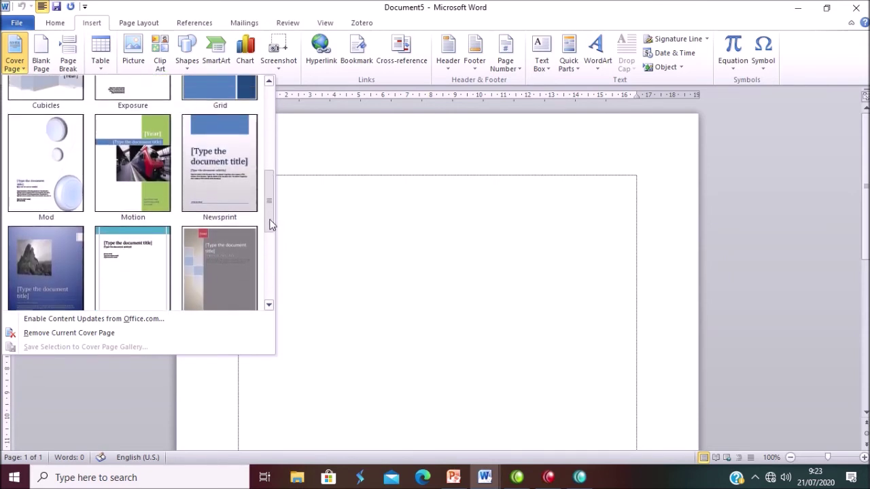
pyautogui.click(148, 212)
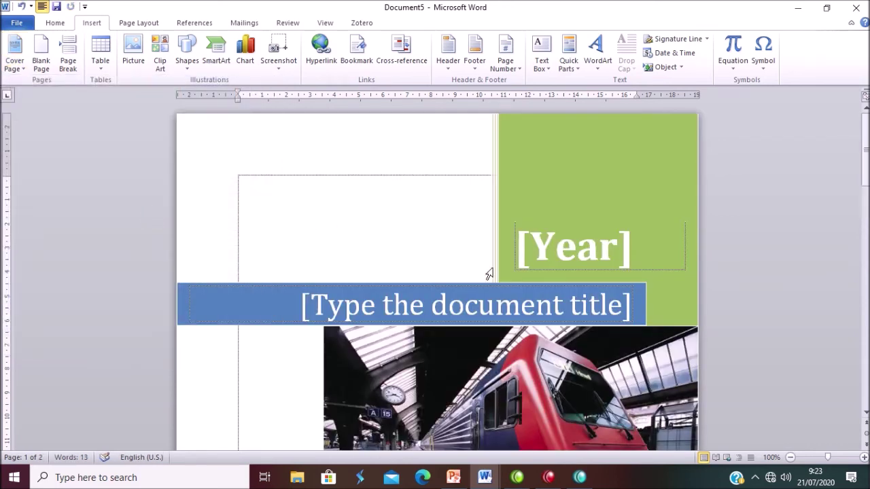
# Fill the cover page year with today's date, giving 2020
pyautogui.click(583, 260)
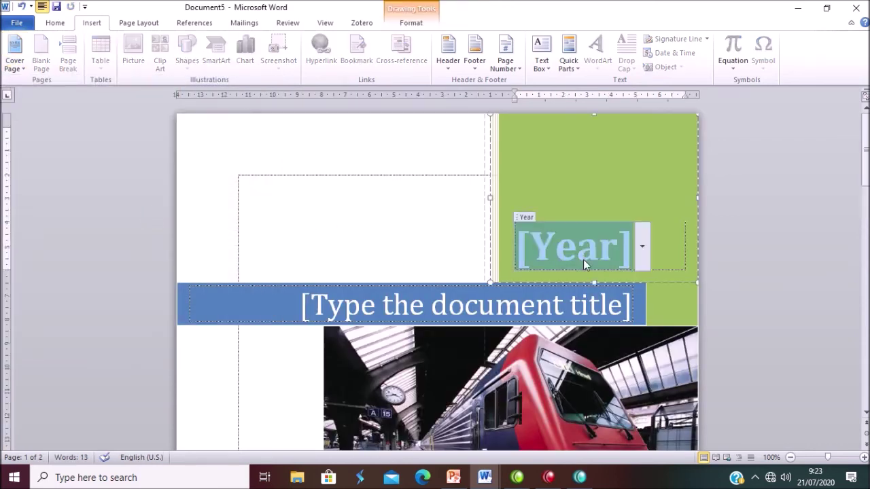
pyautogui.click(639, 248)
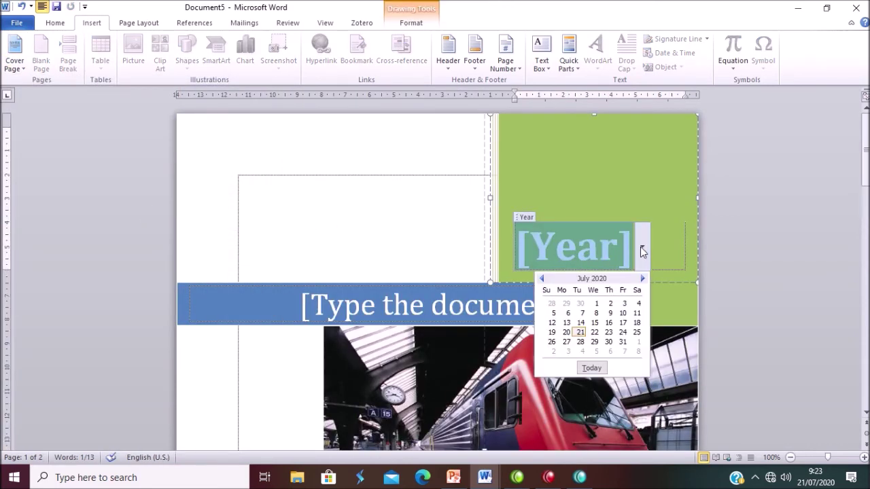
pyautogui.click(593, 371)
# Enter 'MODUL BELAJAR MICROSOFT WORD 2010' as the cover page title
pyautogui.click(618, 321)
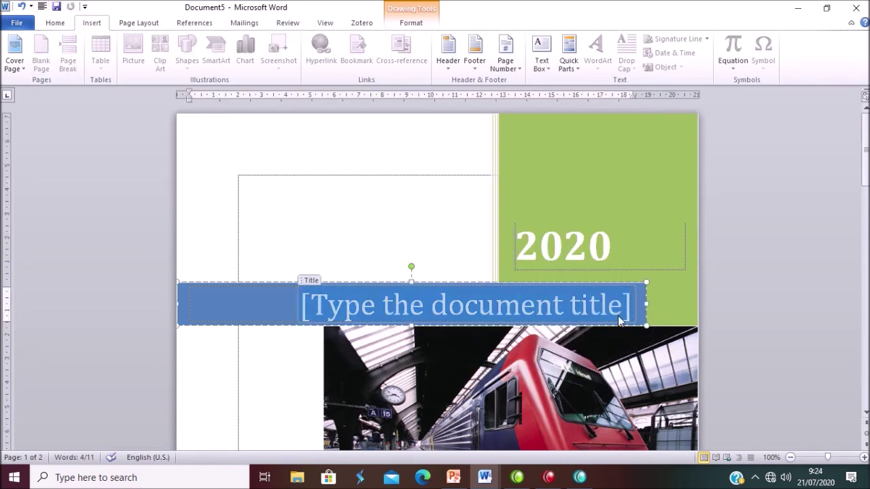
pyautogui.write('MODUL BELAJAR')
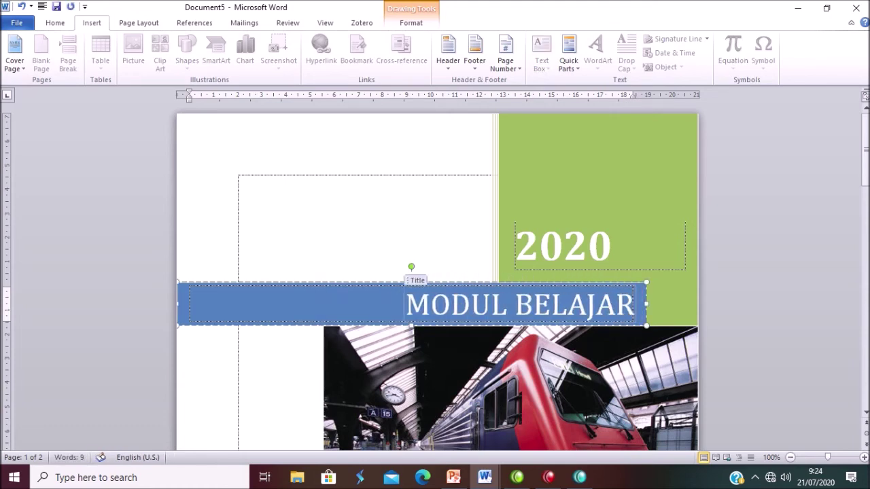
pyautogui.write(' MICROSOFT WORD 2010')
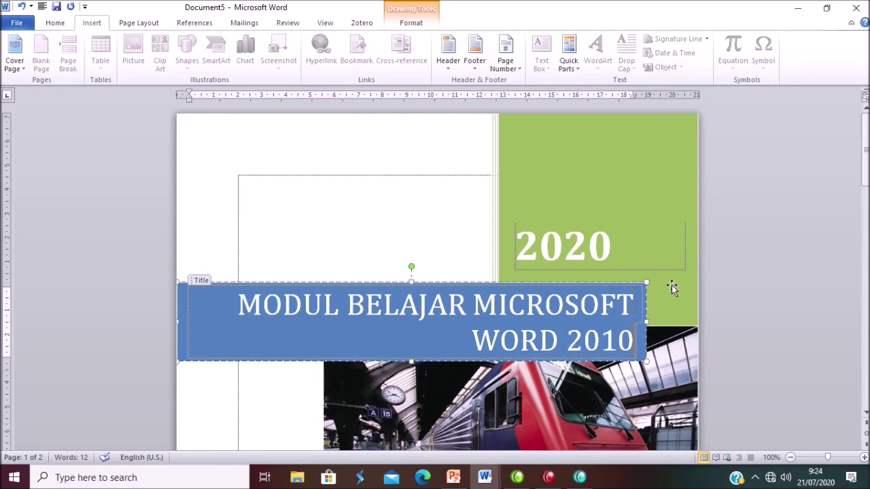
pyautogui.click(689, 292)
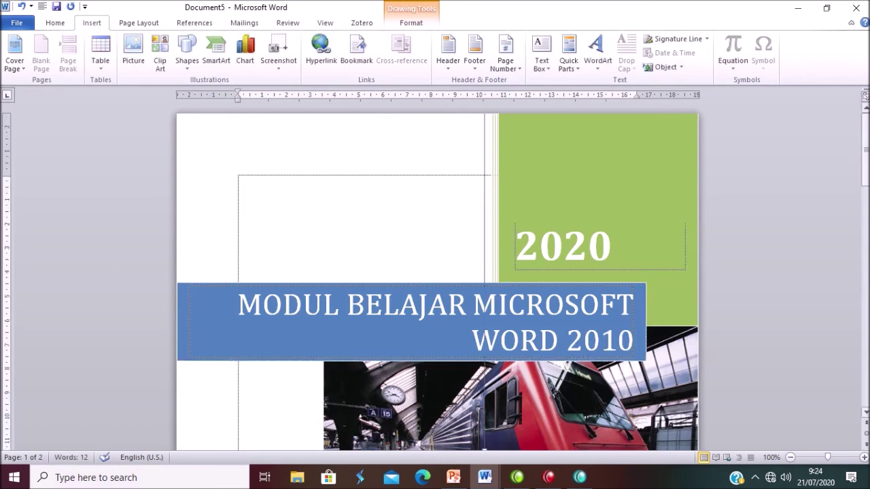
# Enter a phone number in the cover's Author line and 'Smart Fast Global Education' as company name
pyautogui.moveTo(865, 163); pyautogui.dragTo(865, 241)
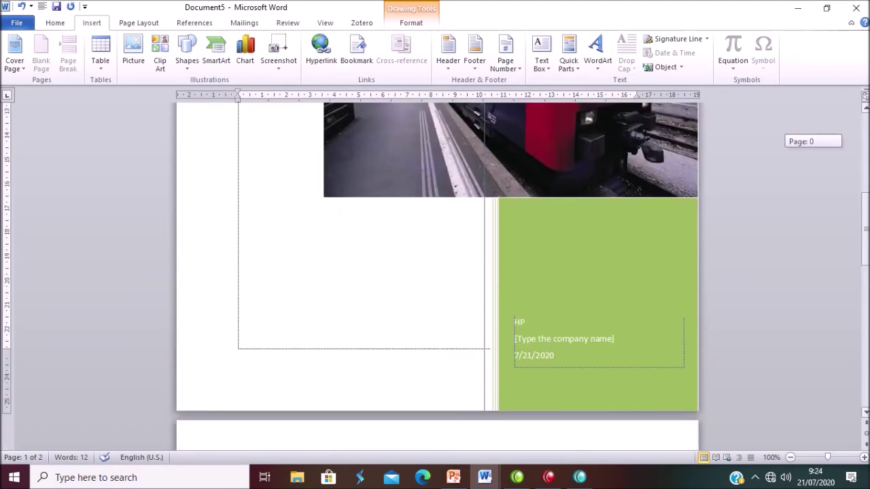
pyautogui.click(534, 261)
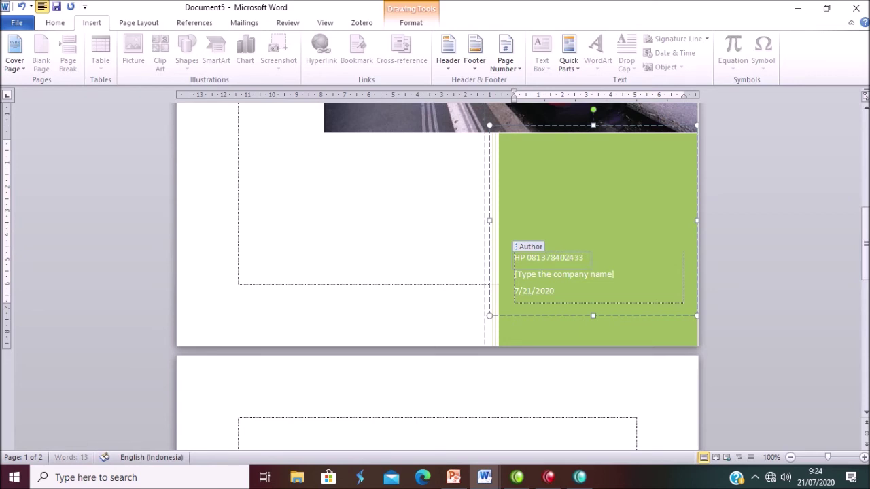
pyautogui.click(576, 279)
pyautogui.write('sMart ')
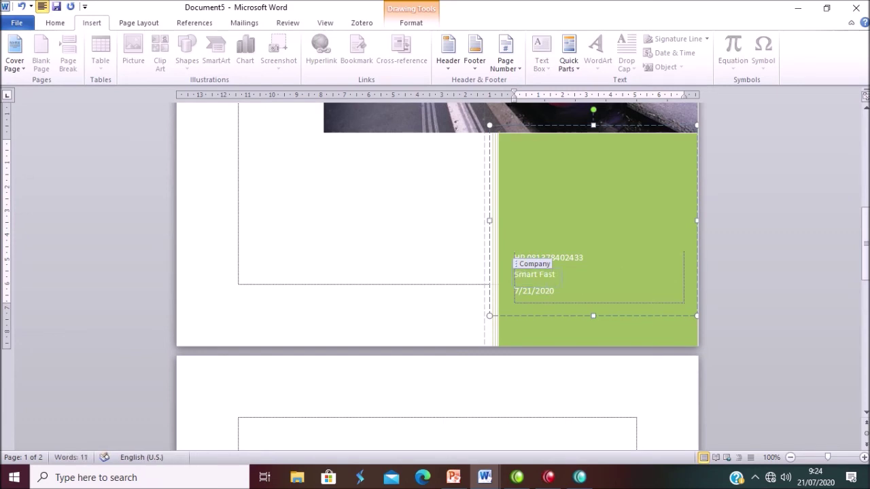
pyautogui.write(' Glob')
pyautogui.write('al Educat')
pyautogui.write('ion')
pyautogui.moveTo(865, 257); pyautogui.dragTo(865, 188)
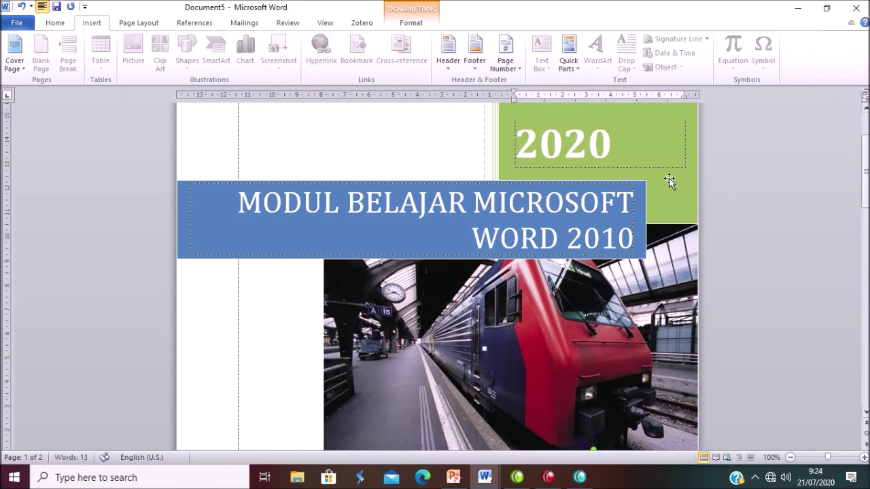
pyautogui.click(668, 178)
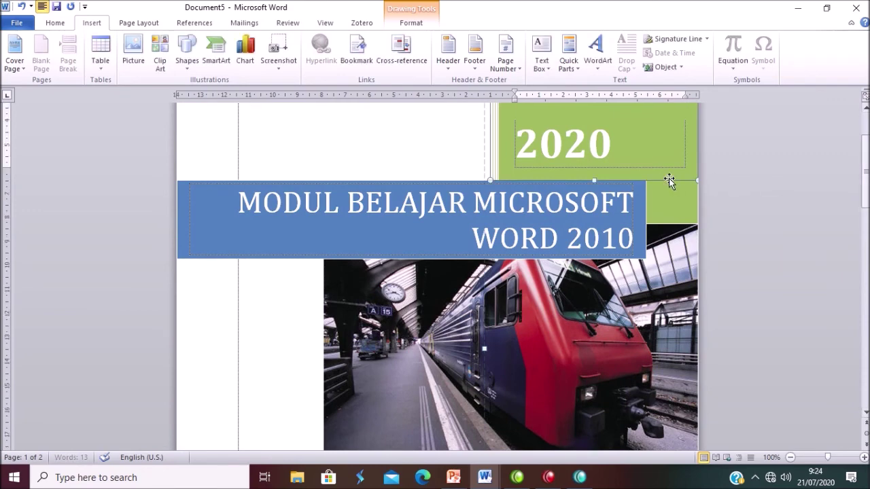
pyautogui.click(464, 157)
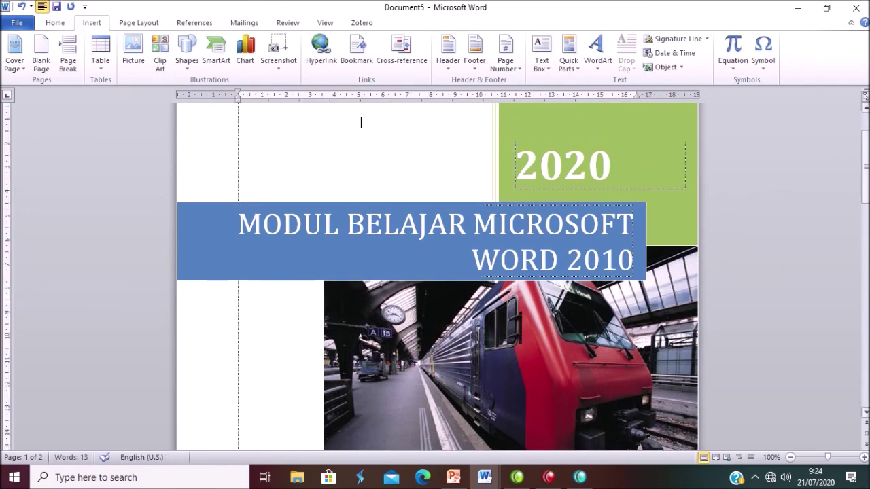
pyautogui.moveTo(866, 197); pyautogui.dragTo(865, 233)
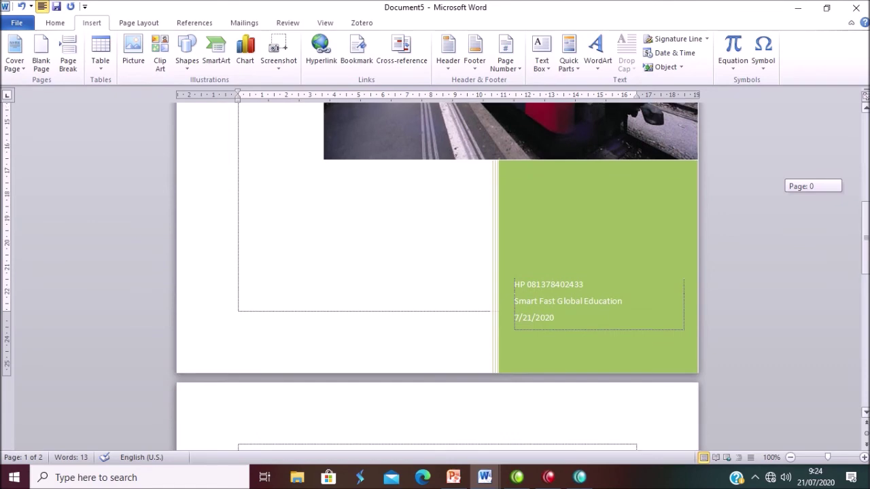
pyautogui.moveTo(866, 233); pyautogui.dragTo(865, 204)
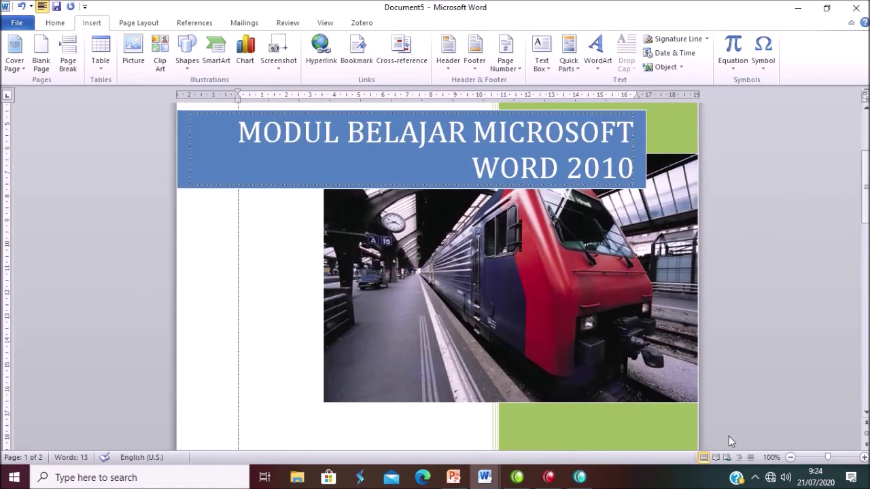
pyautogui.click(552, 478)
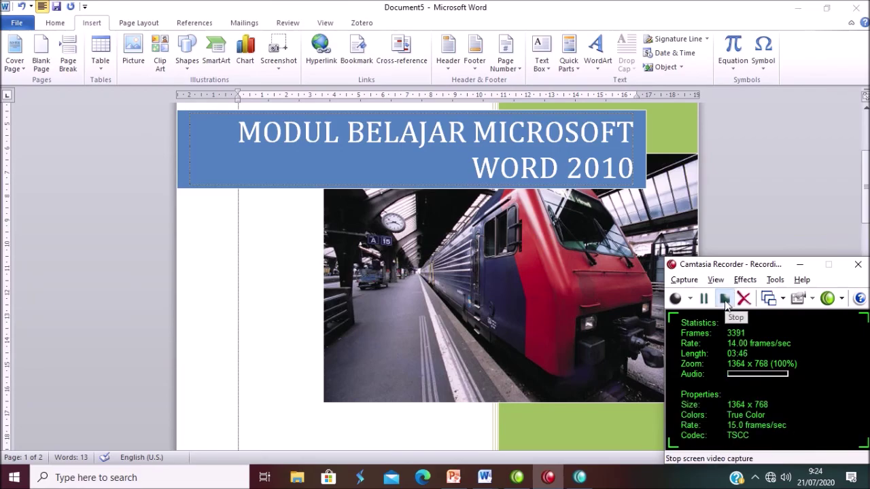
pyautogui.click(724, 299)
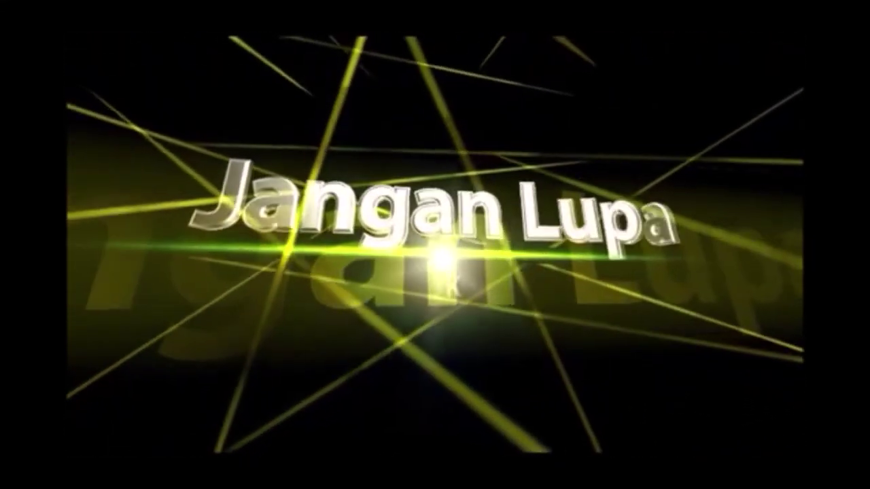